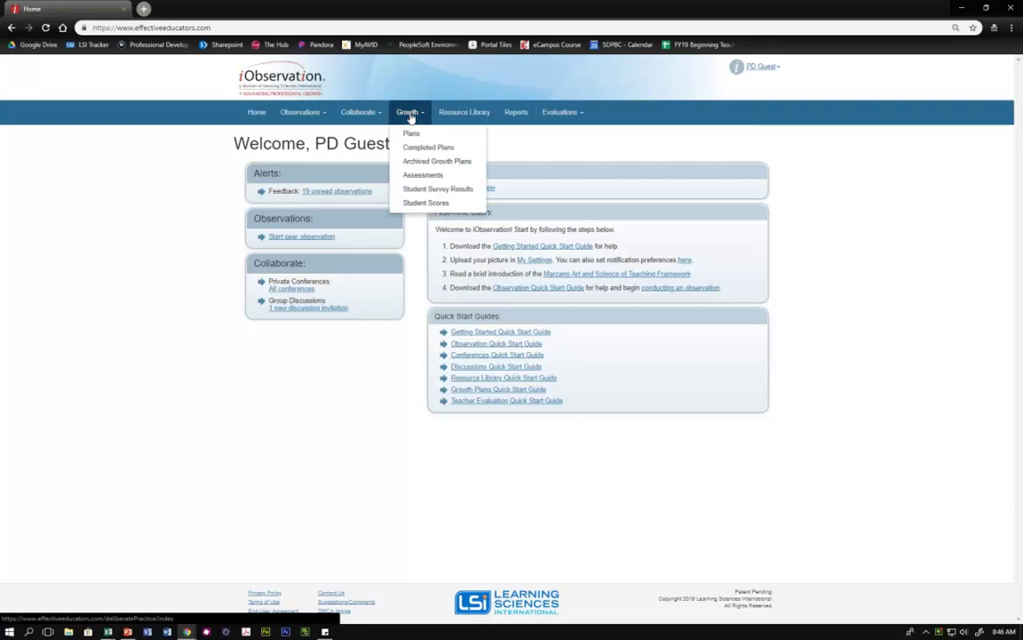
# - Create a new growth plan and start its Palm Beach Marzano Focused Model - Classroom Teacher Form self-assessment
pyautogui.click(424, 135)
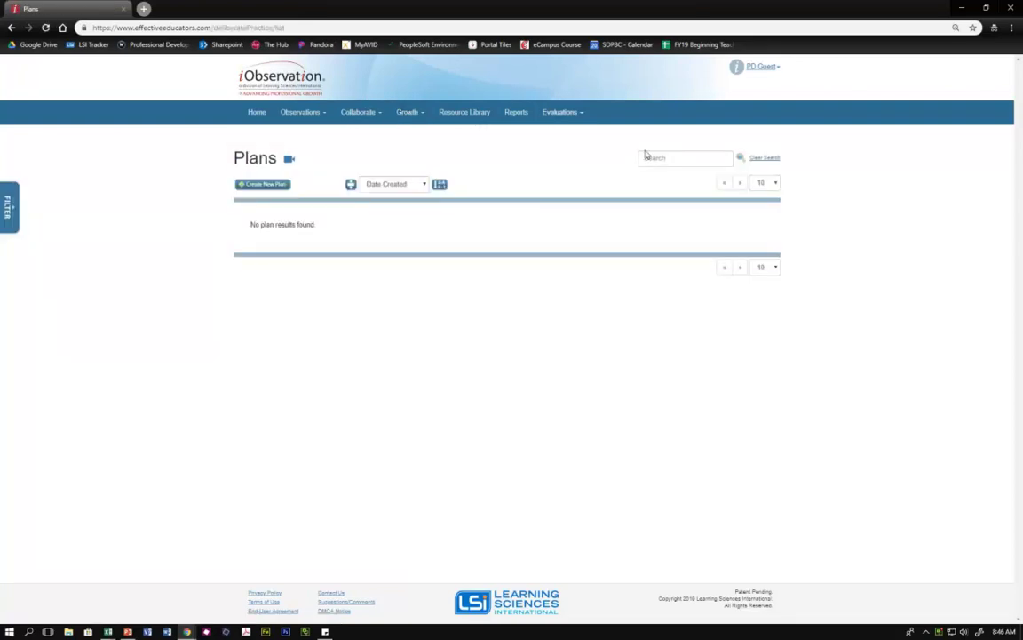
pyautogui.click(262, 185)
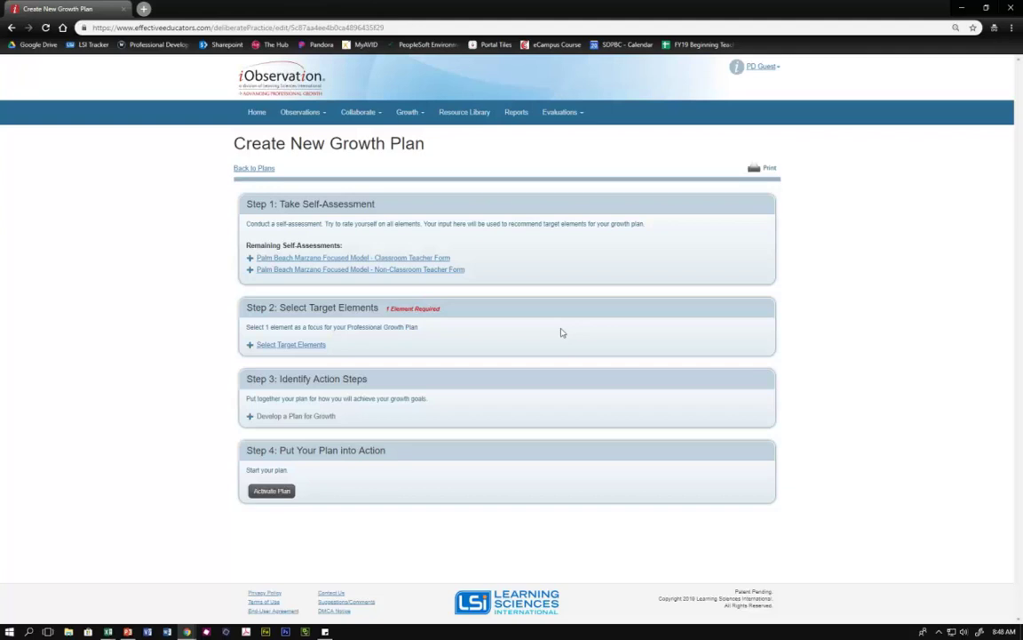
pyautogui.click(432, 260)
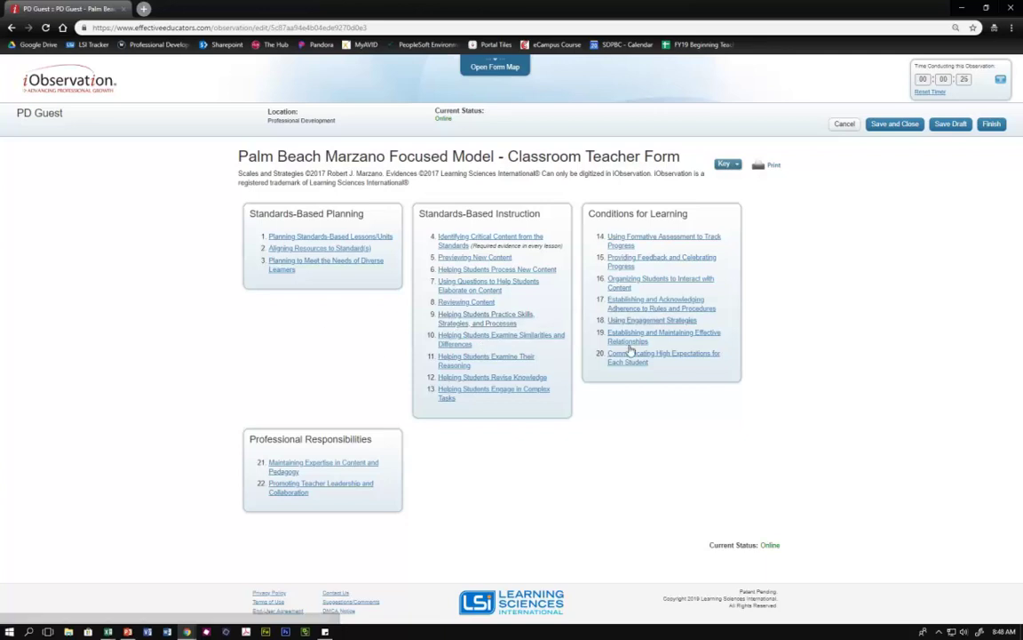
# - Rate the element "Helping Students Practice Skills, Strategies, and Processes" as Developing in the self-assessment
pyautogui.click(462, 323)
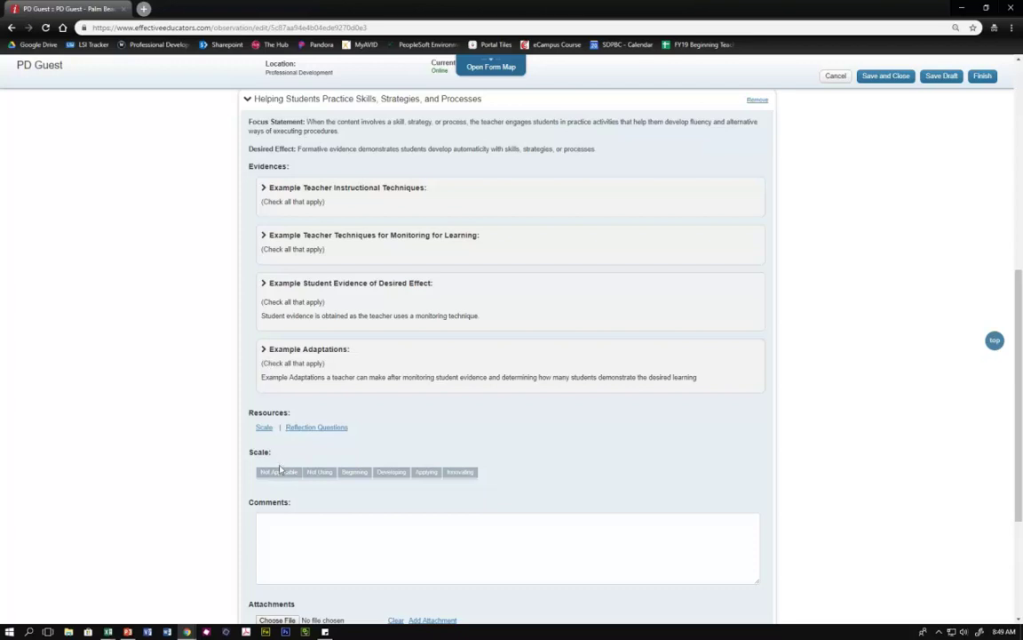
pyautogui.click(320, 478)
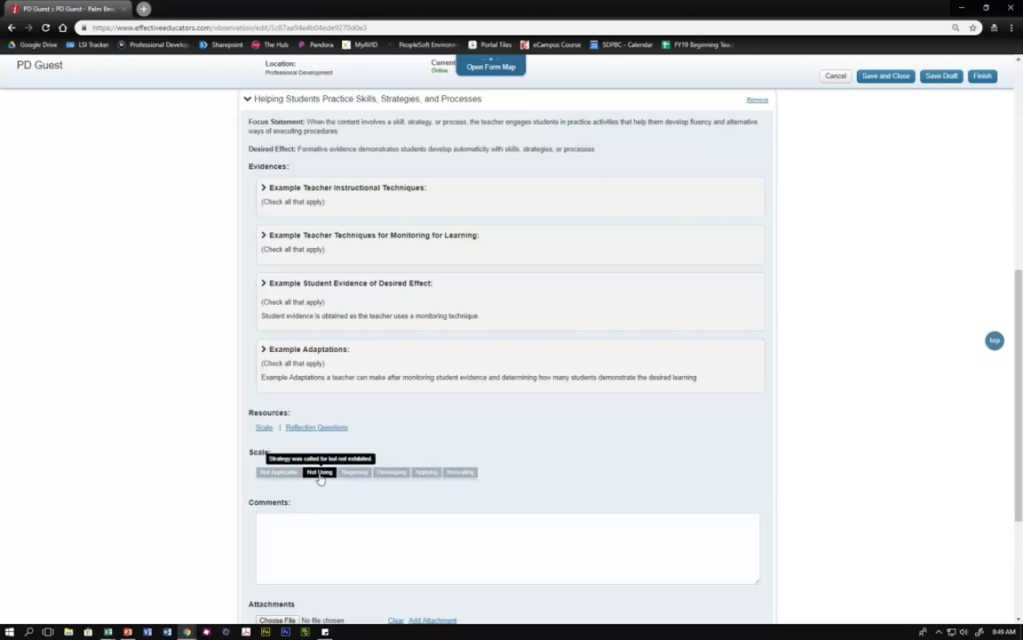
pyautogui.click(352, 477)
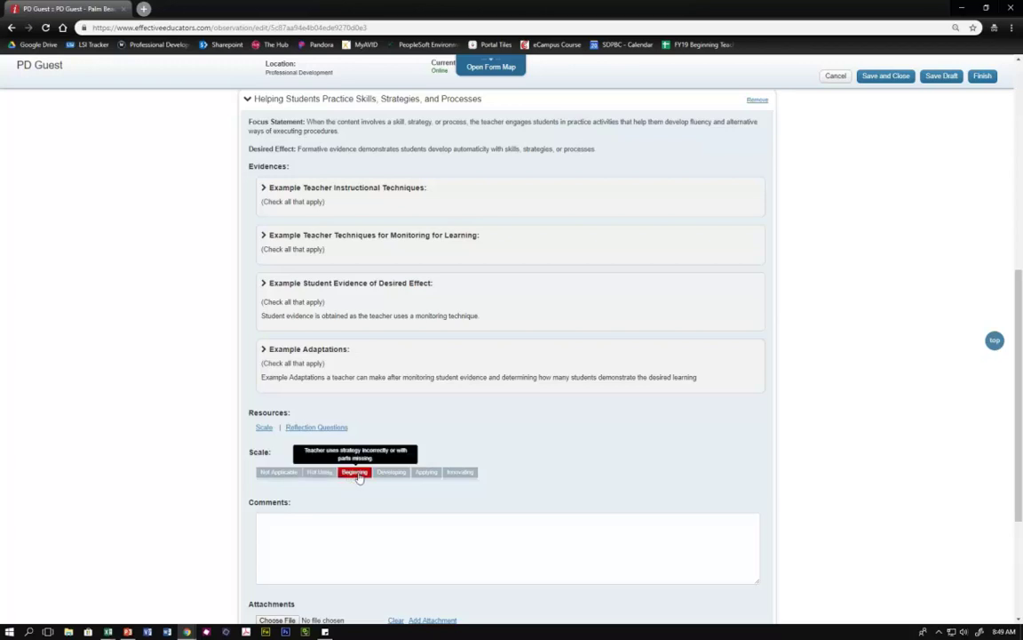
pyautogui.click(392, 476)
pyautogui.click(414, 476)
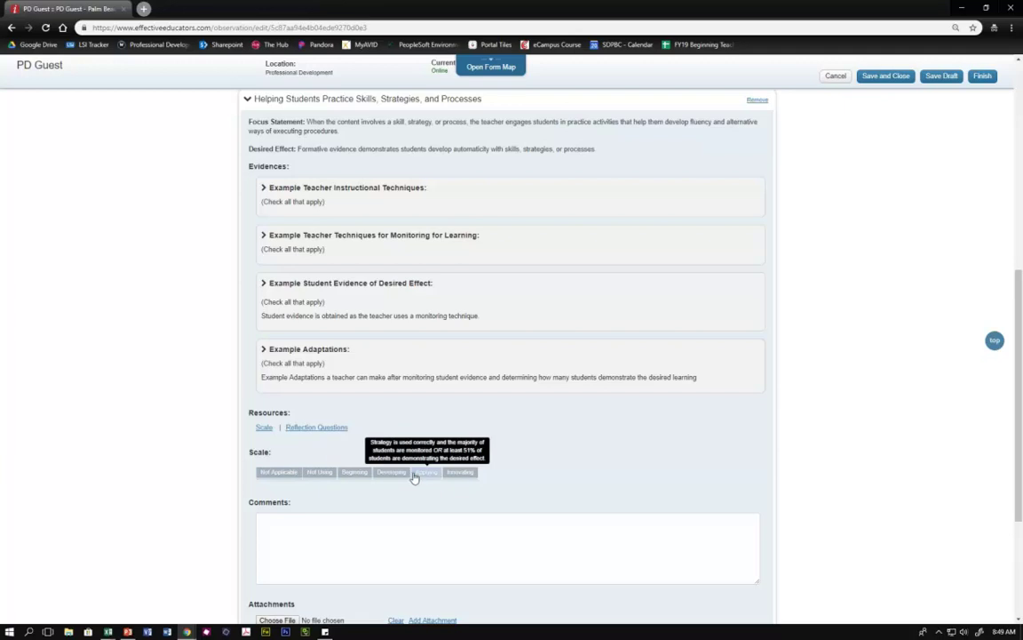
pyautogui.click(455, 476)
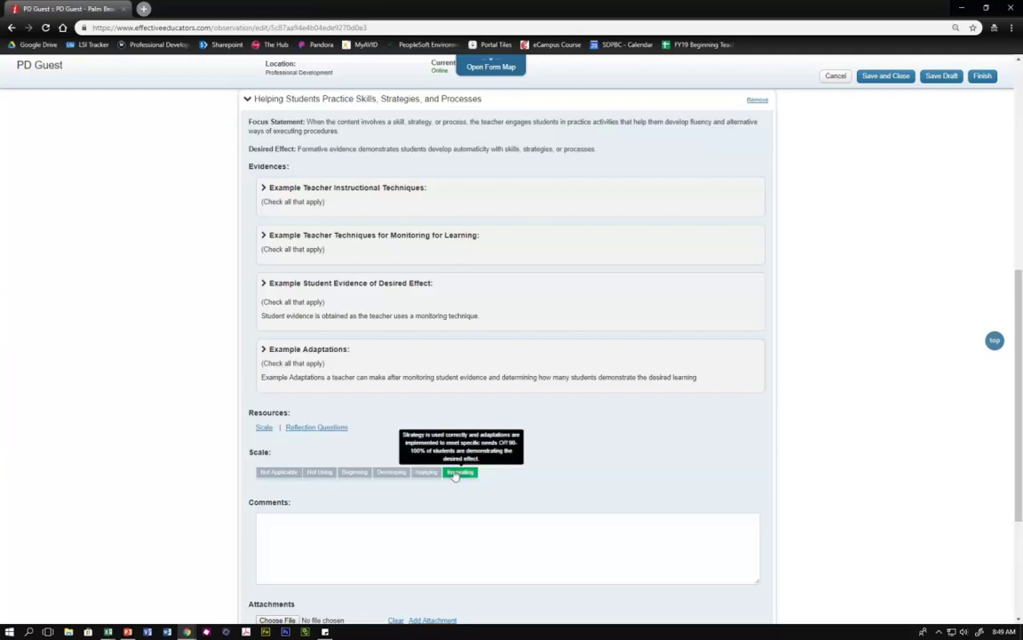
pyautogui.click(393, 475)
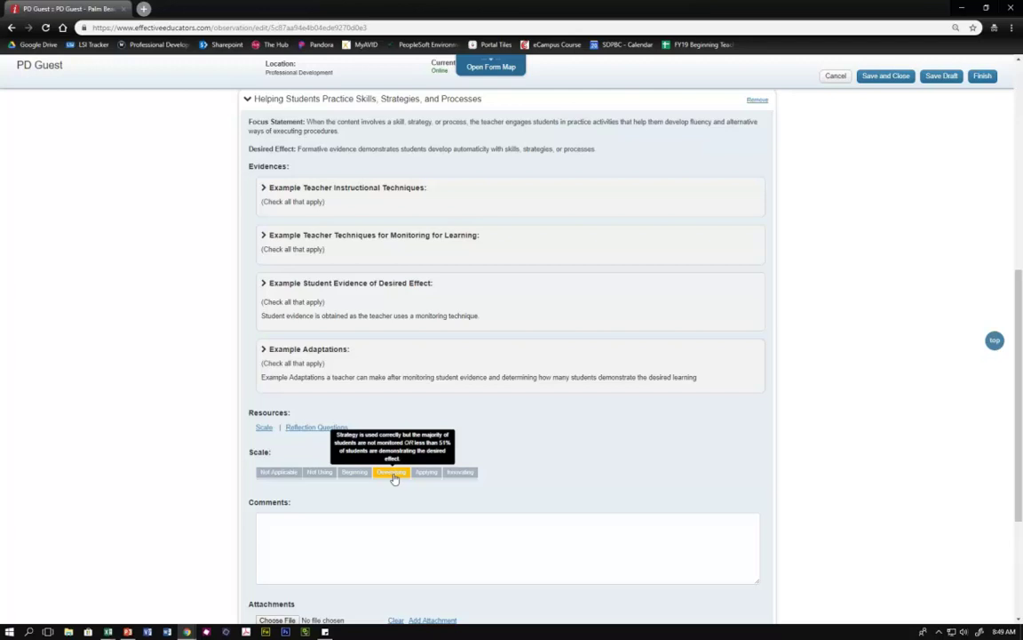
pyautogui.click(393, 473)
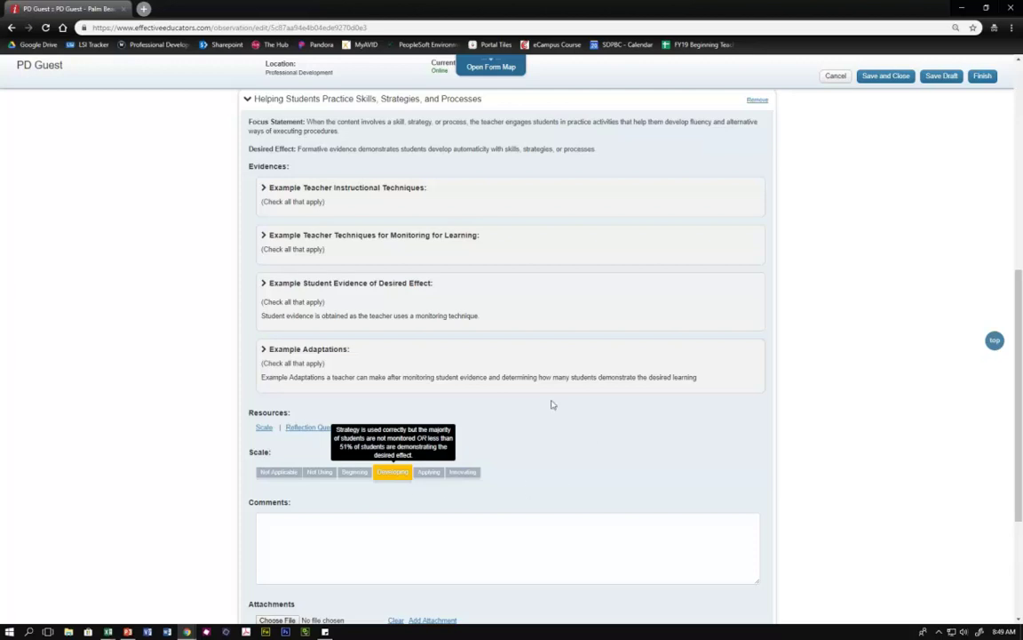
# - Review the rated element on the self-assessment form, then finish and submit the form
pyautogui.scroll(2, 495, 361)
pyautogui.scroll(3, 547, 401)
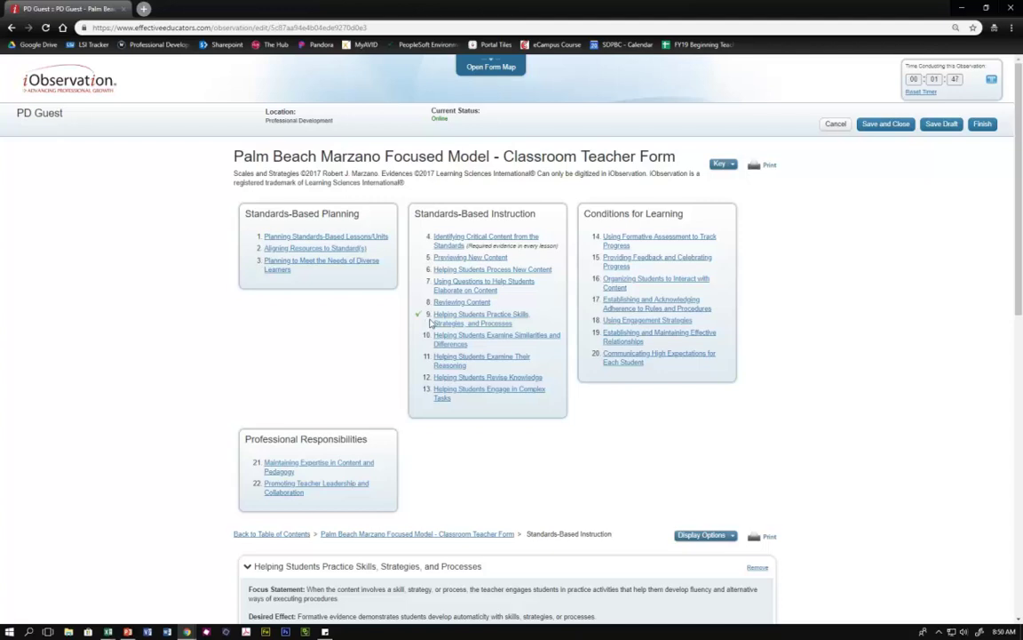
pyautogui.scroll(-3, 518, 428)
pyautogui.scroll(-1, 519, 427)
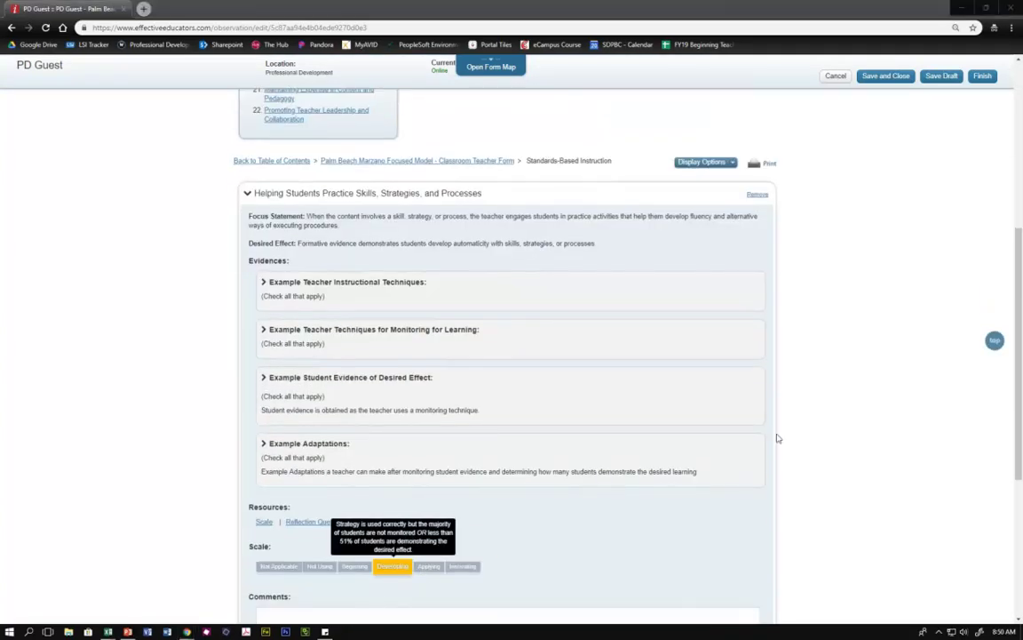
pyautogui.scroll(4, 781, 426)
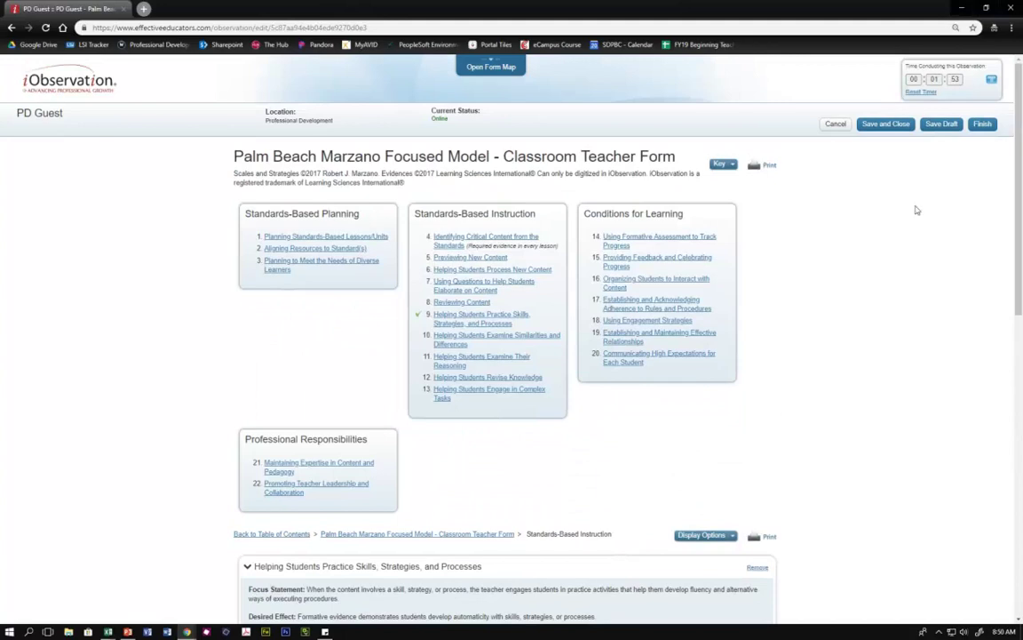
pyautogui.click(983, 125)
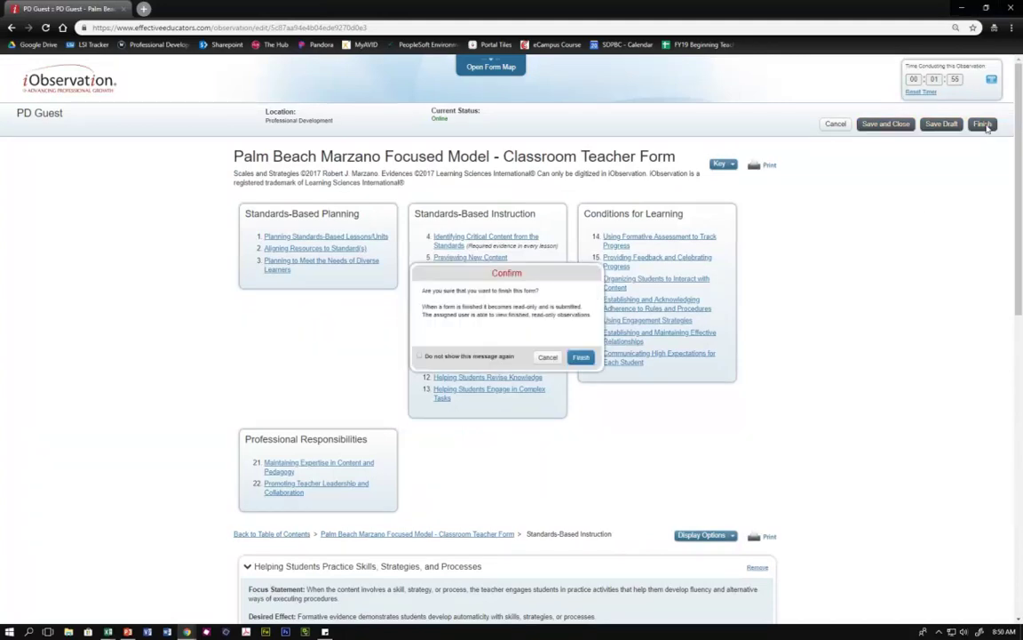
pyautogui.click(580, 358)
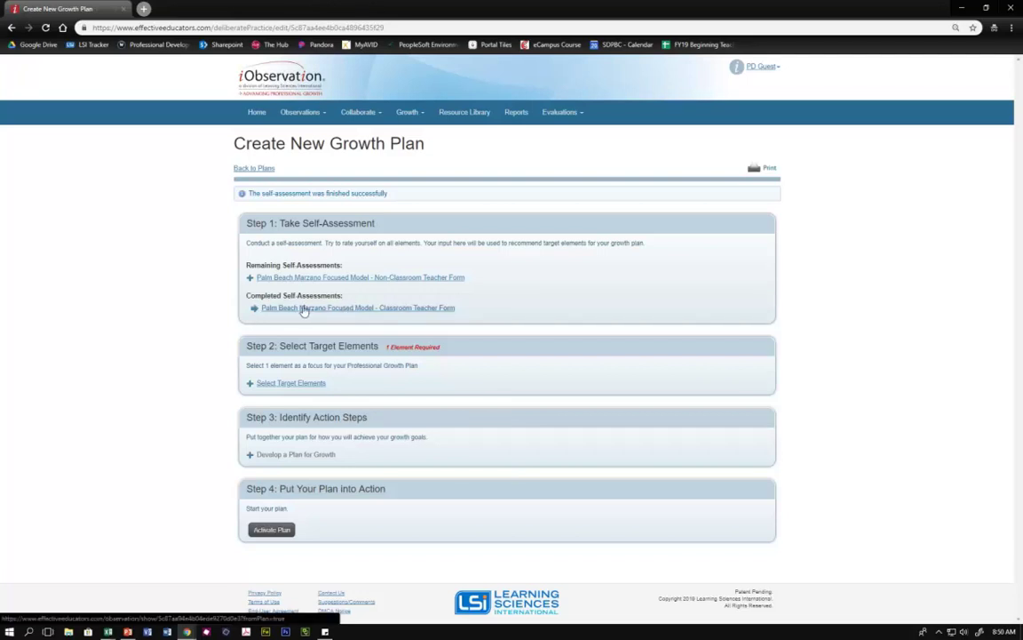
# - Configure "Helping Students Practice Skills, Strategies, and Processes" as the plan's target element with Innovating as the final goal level
pyautogui.click(308, 385)
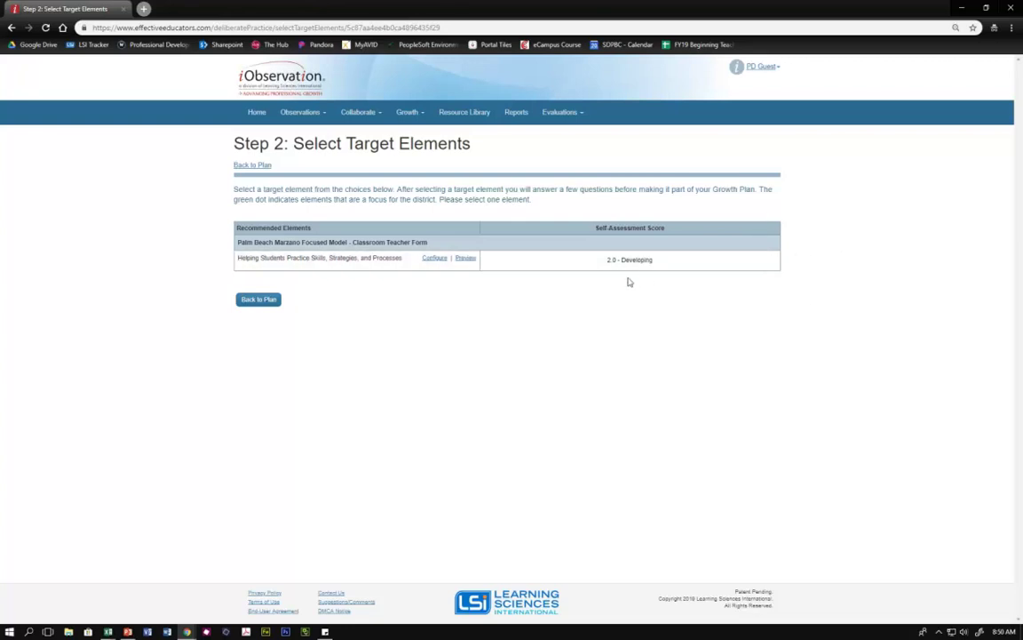
pyautogui.click(433, 259)
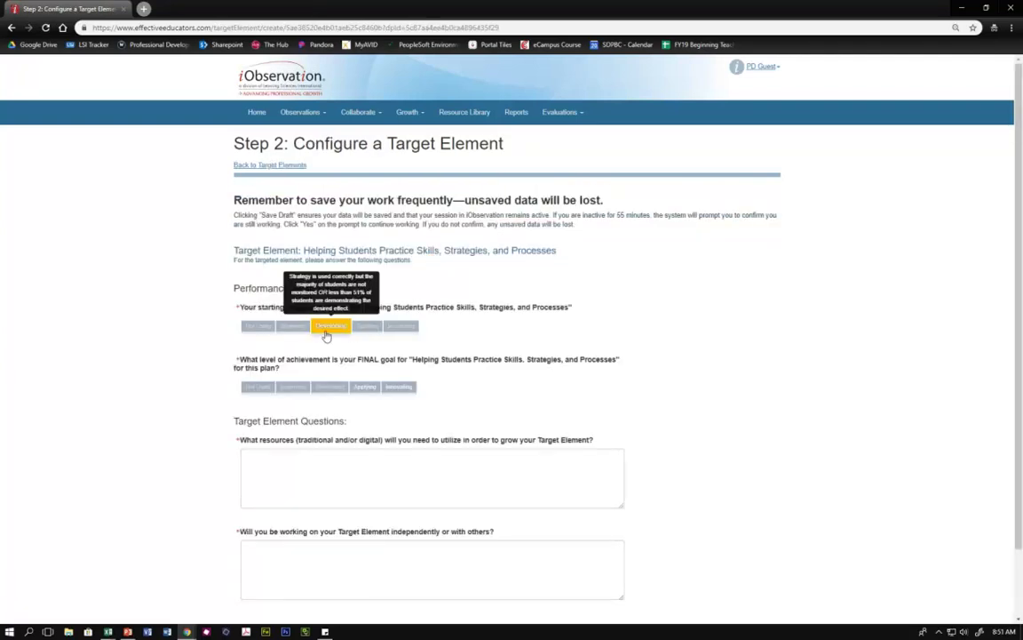
pyautogui.scroll(-1, 657, 322)
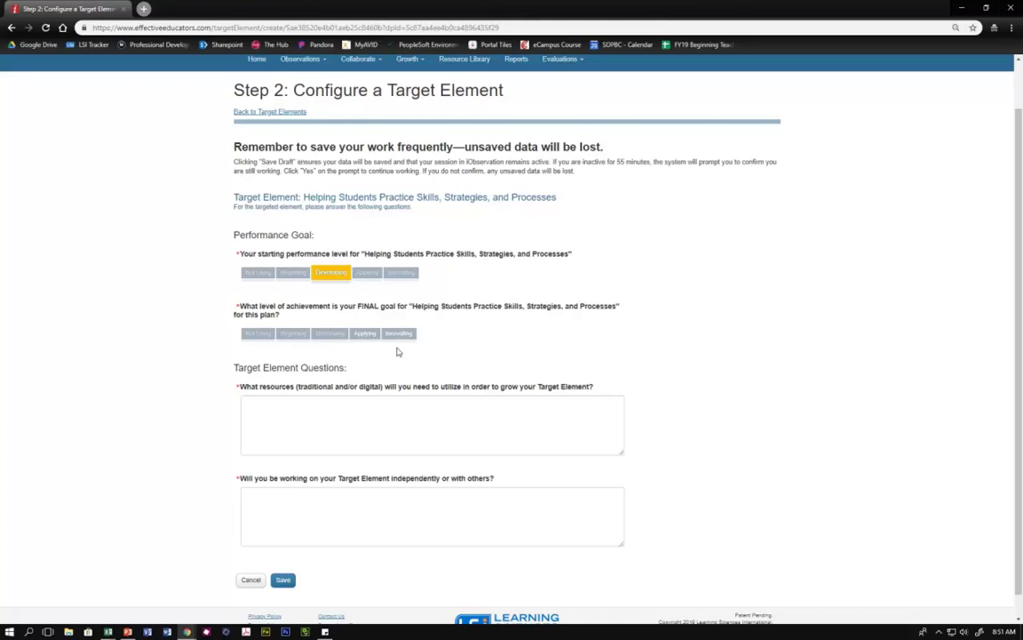
pyautogui.moveTo(355, 333)
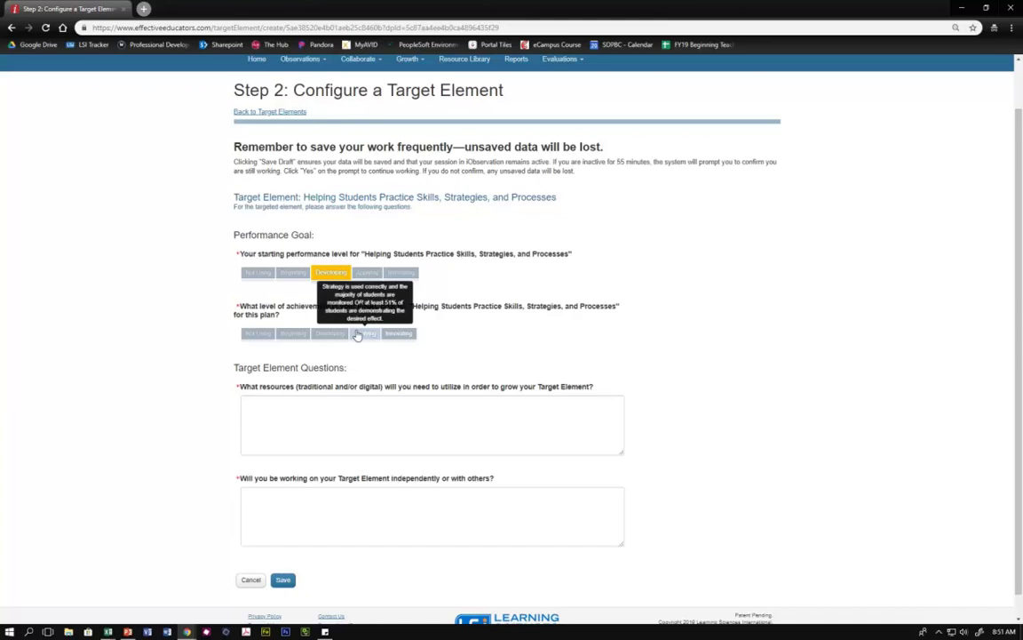
pyautogui.click(398, 334)
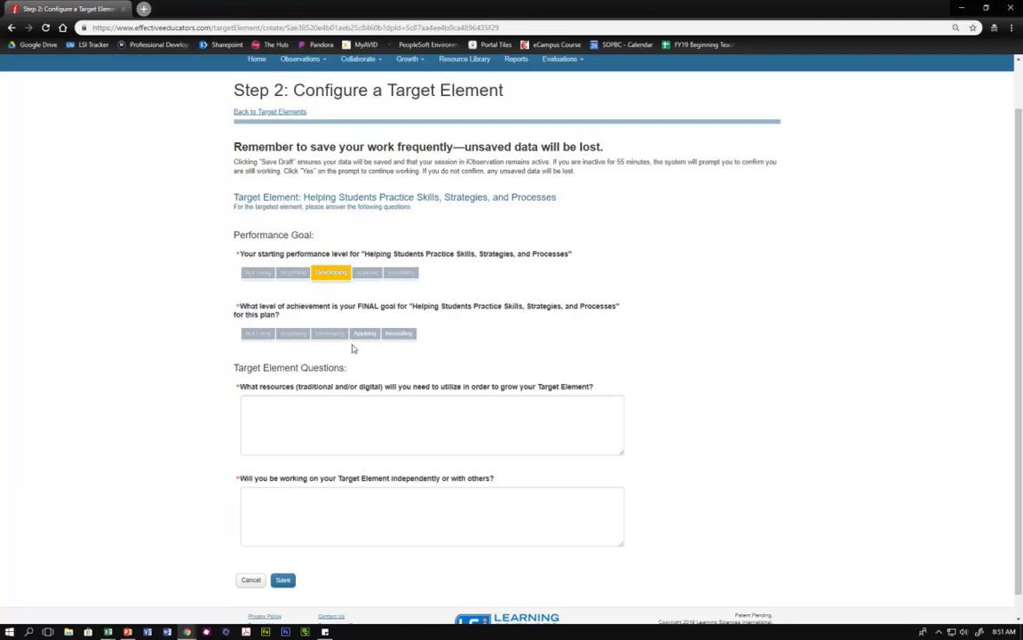
pyautogui.moveTo(402, 342)
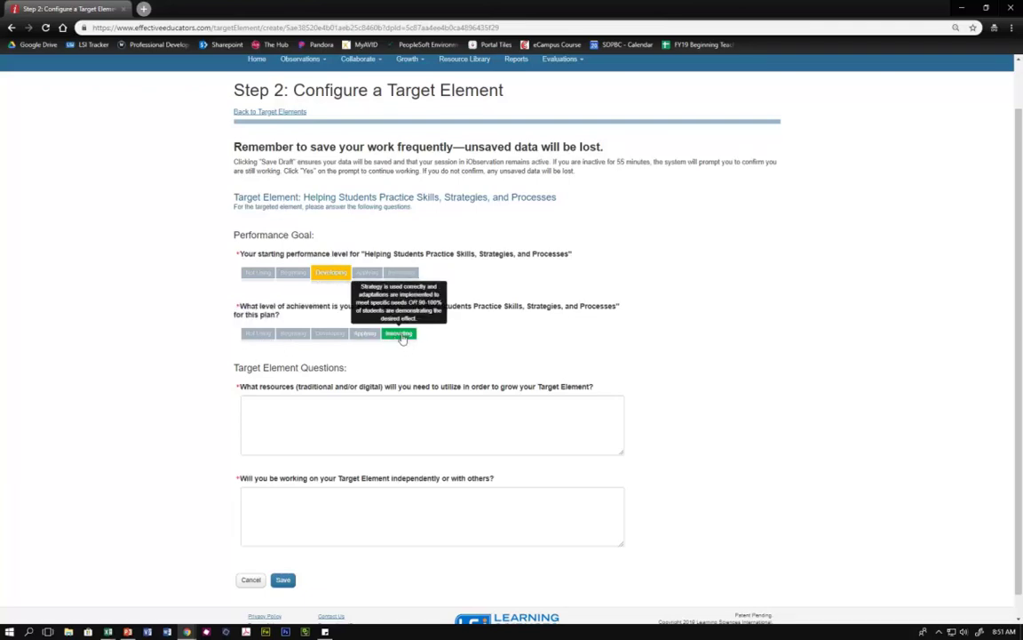
pyautogui.click(403, 337)
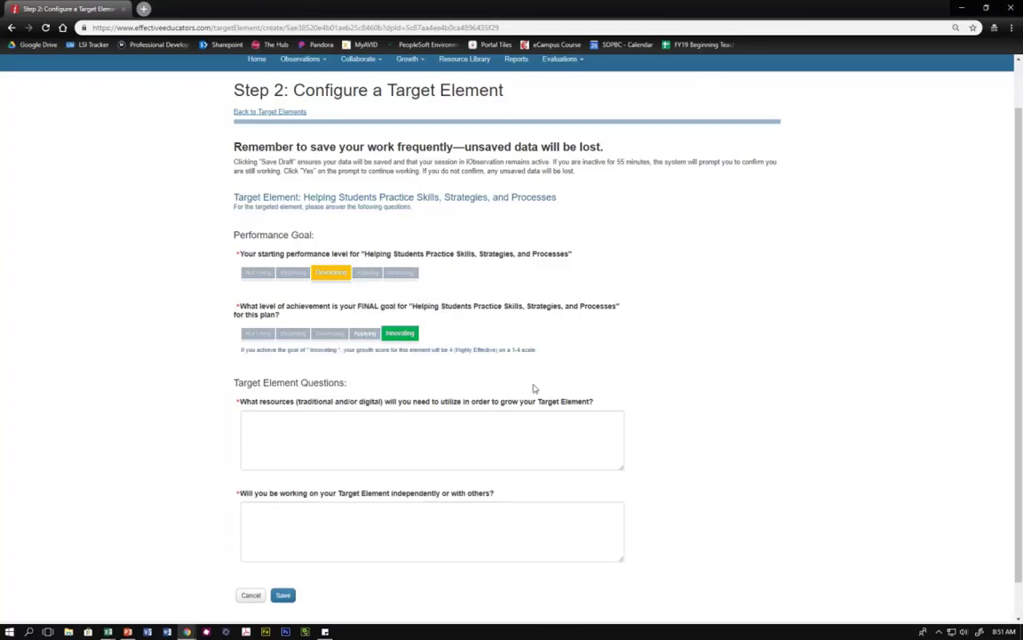
# - Answer the target element's resources question with "Course in eLearning, school's Marzano Liaison, etc."
pyautogui.scroll(-1, 481, 345)
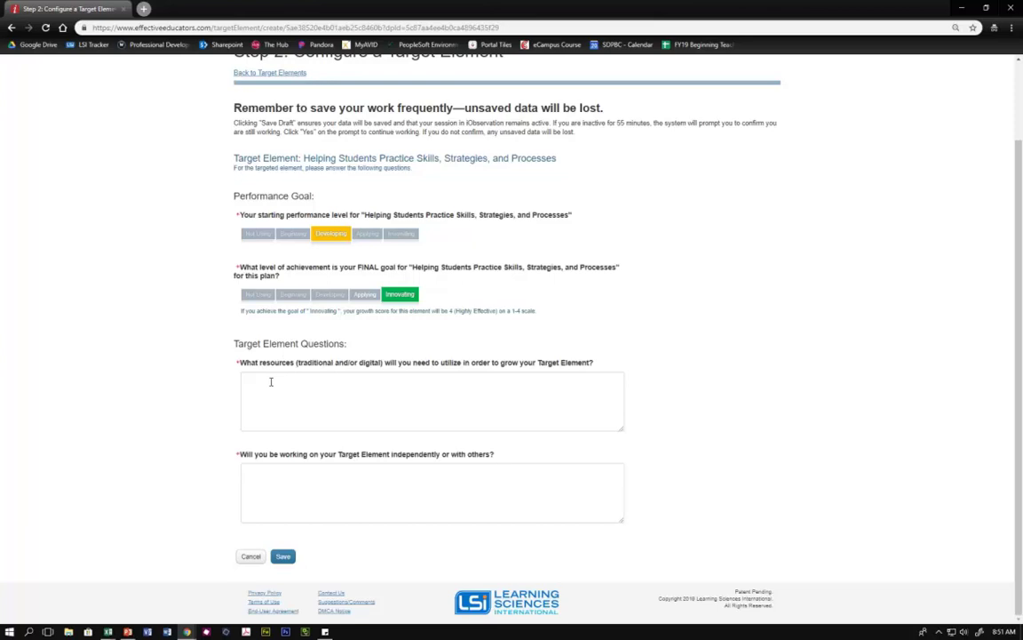
pyautogui.click(271, 381)
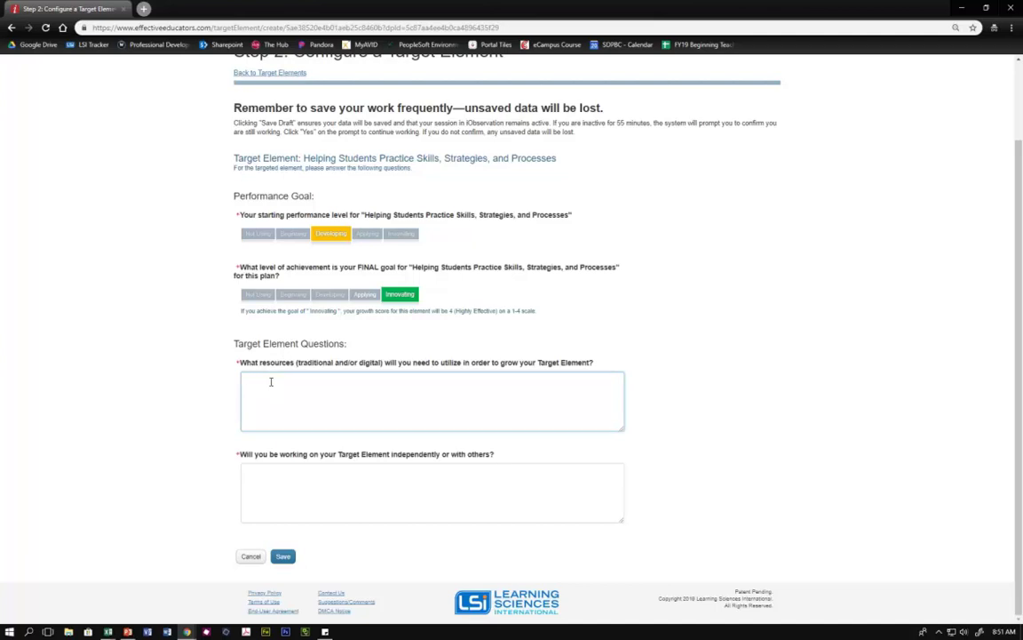
pyautogui.write("Course in eLearning, school's Marzano Liaison, etc.")
# - Answer the independently-or-with-others question with "Plan to work with my grade level team.", save the target element and return to the plan
pyautogui.click(327, 490)
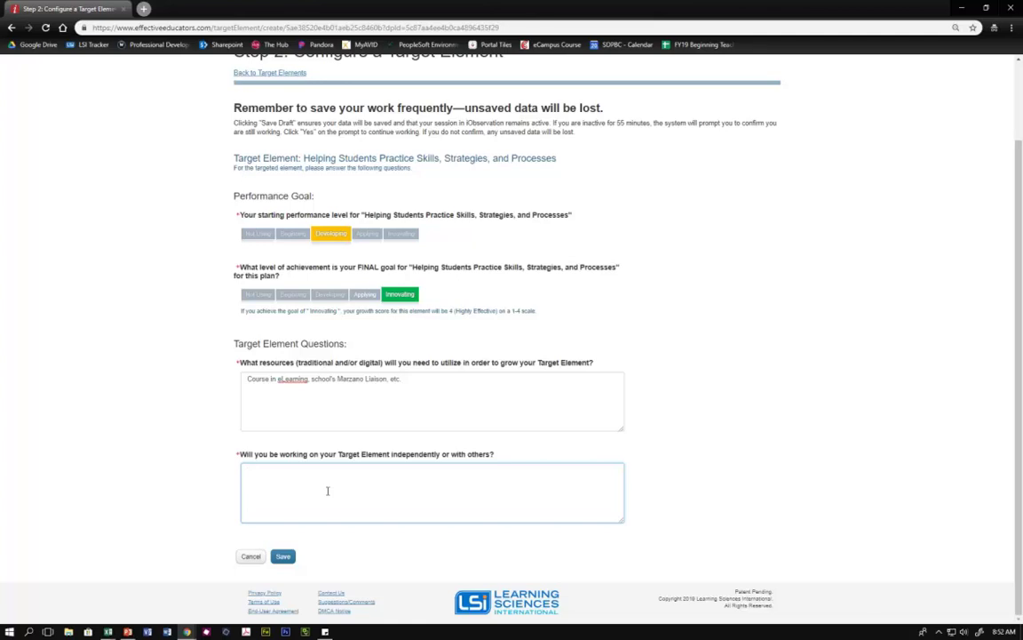
pyautogui.write('Par')
pyautogui.press('BackSpace')
pyautogui.press('BackSpace')
pyautogui.write('lan to work with my grade level team .')
pyautogui.click(285, 557)
pyautogui.click(284, 558)
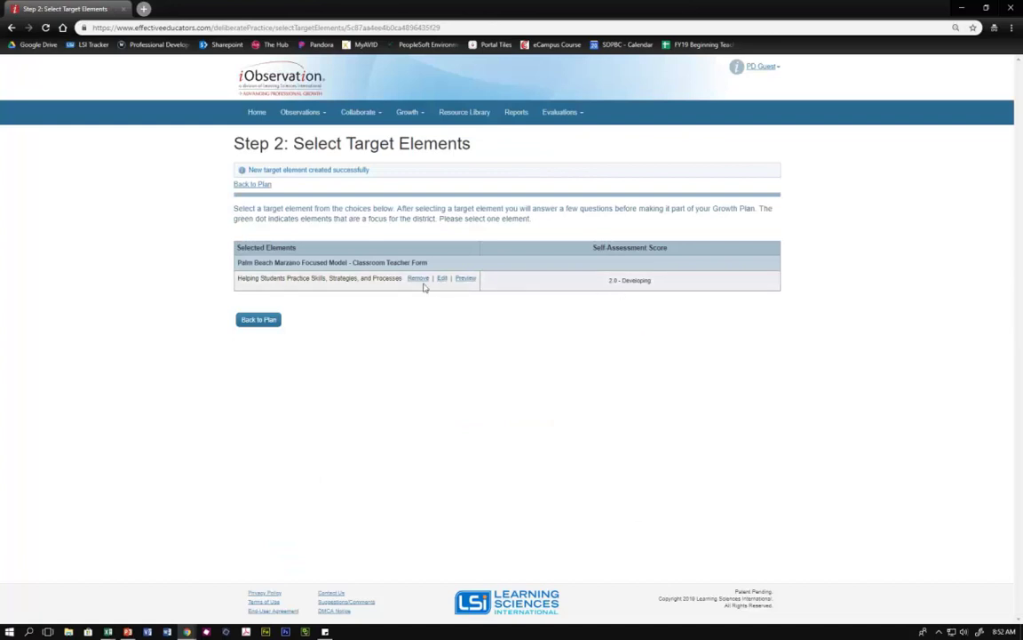
pyautogui.click(257, 321)
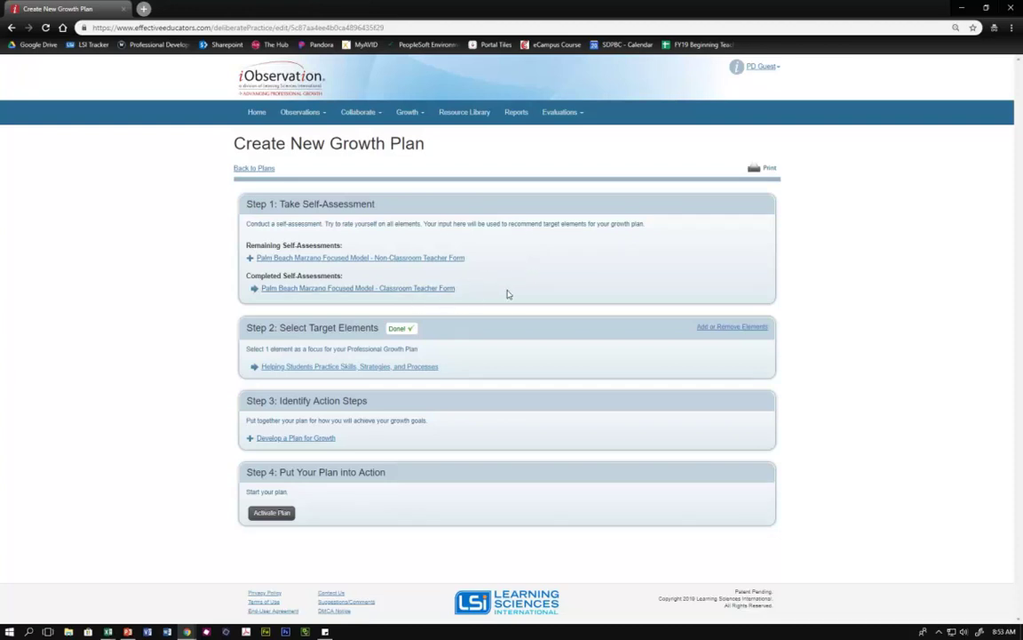
# - Add an action step to the growth plan using the idea "Plan ways to incorporate new strategies for your Target Element into your lesson plan(s)."
pyautogui.click(287, 441)
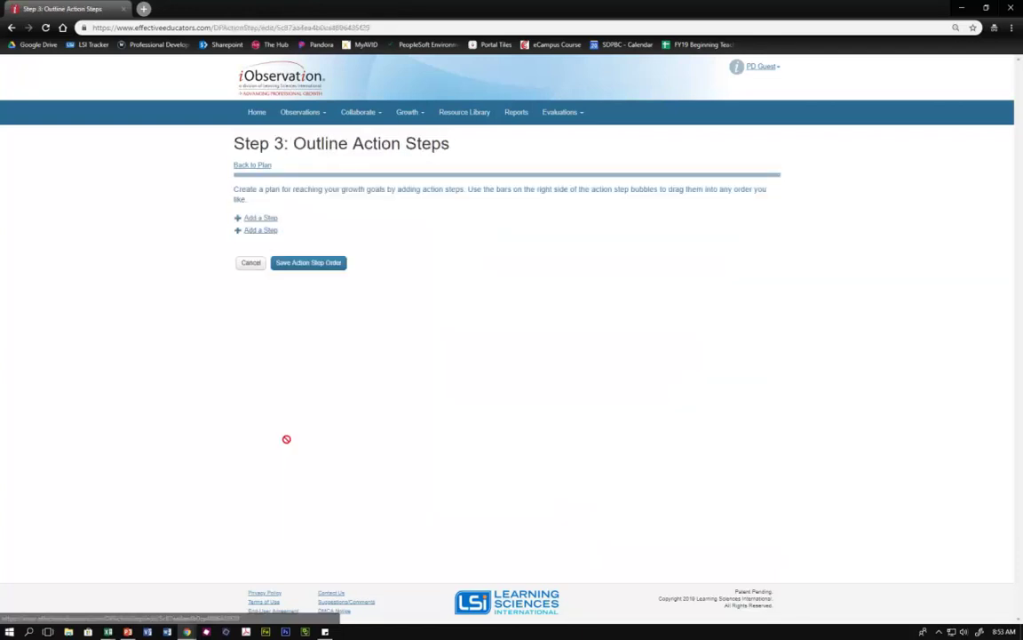
pyautogui.click(263, 217)
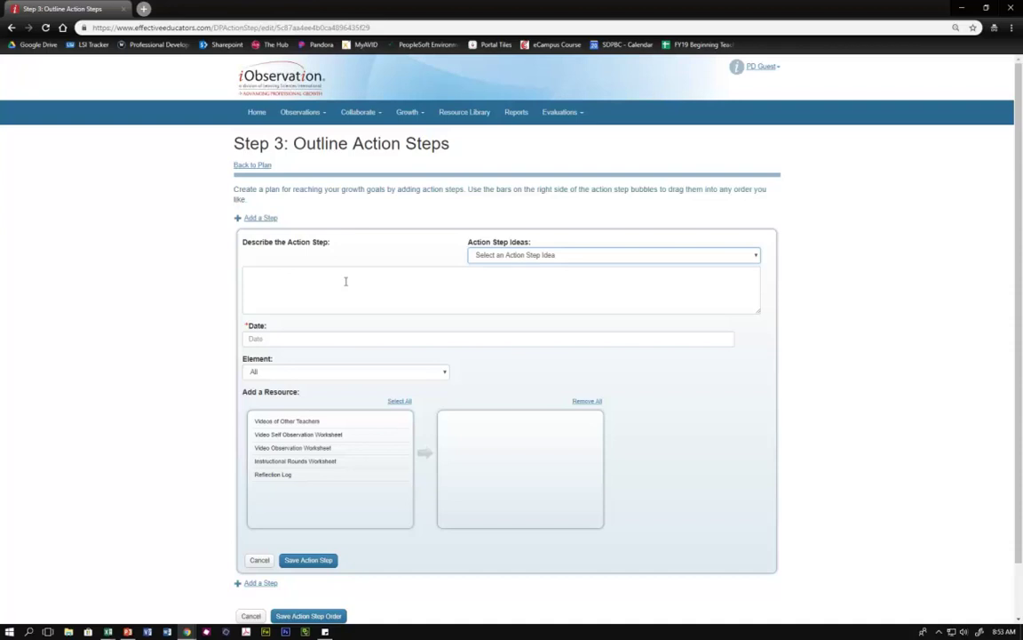
pyautogui.click(511, 258)
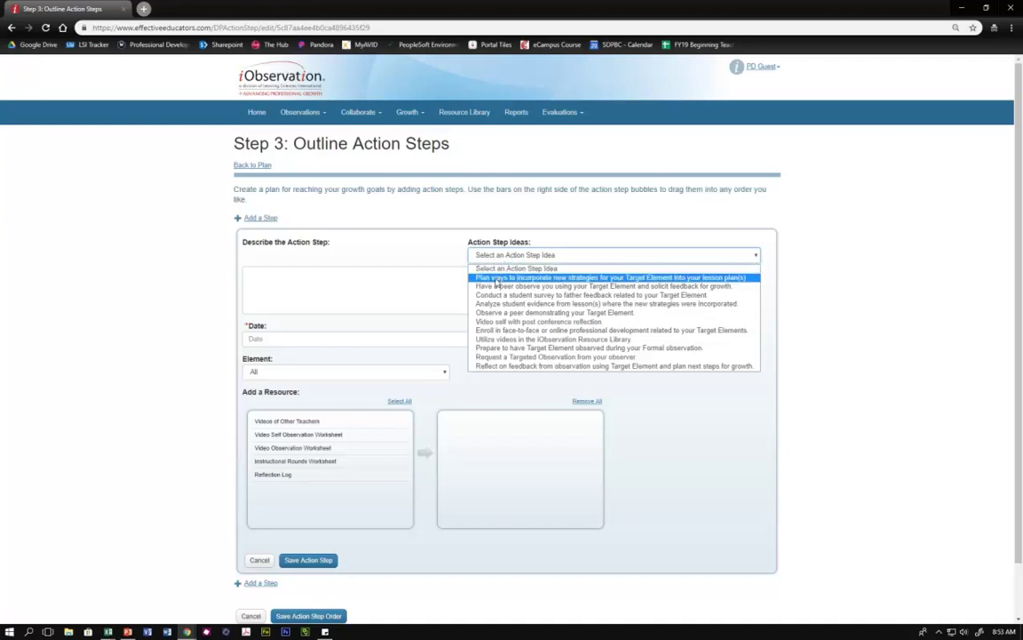
pyautogui.click(496, 278)
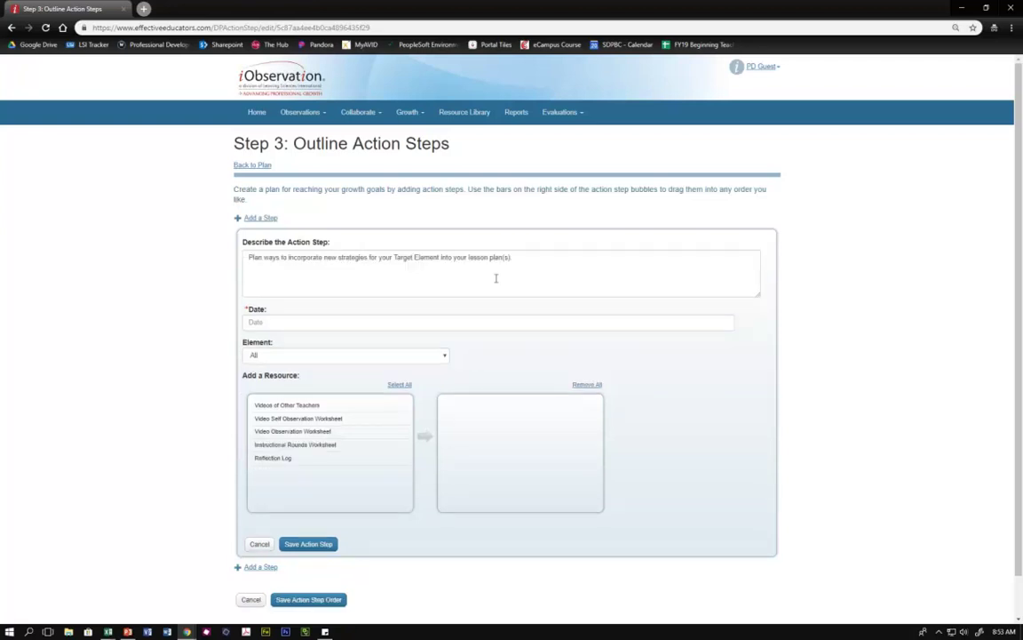
# - Date the action step 9/1/2019, assign it to the element "Helping Students Practice Skills, Strategies, and Processes", and save it
pyautogui.click(428, 325)
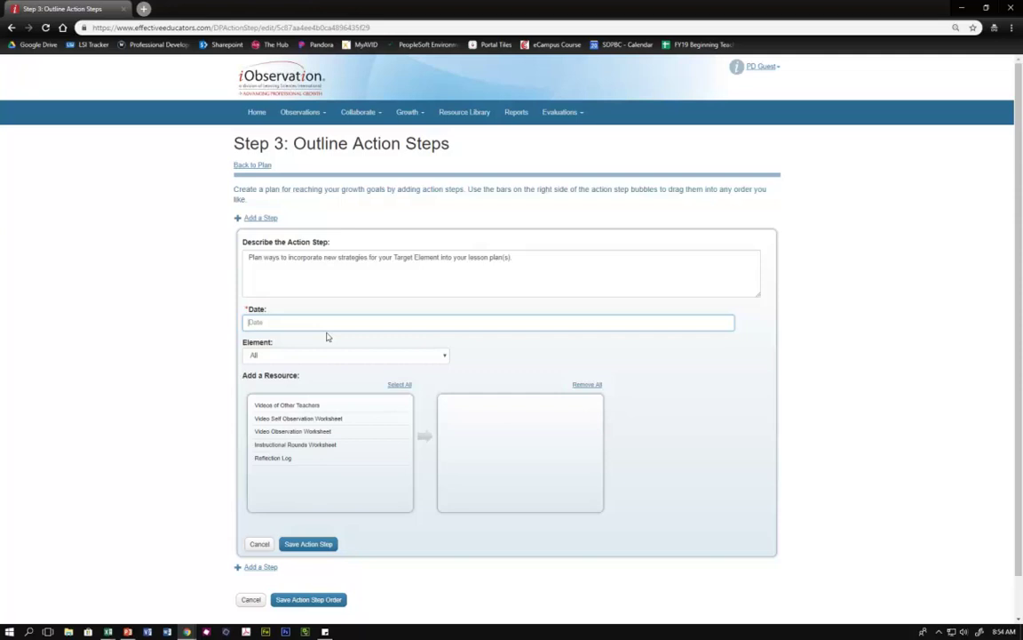
pyautogui.write('9/1/2018')
pyautogui.press('BackSpace')
pyautogui.write('9')
pyautogui.click(307, 358)
pyautogui.click(319, 369)
pyautogui.click(305, 357)
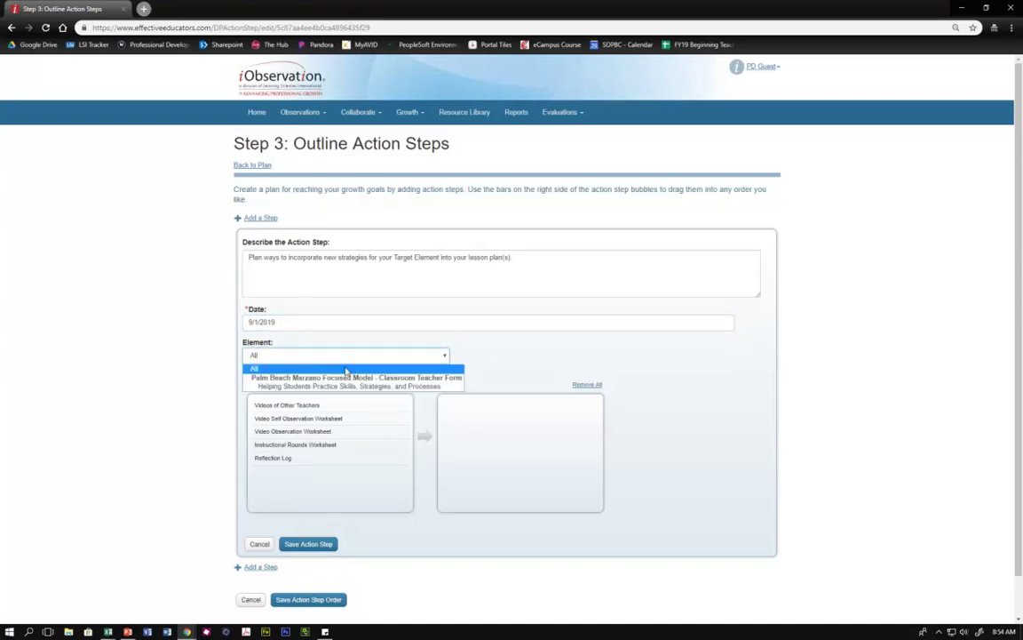
pyautogui.click(440, 387)
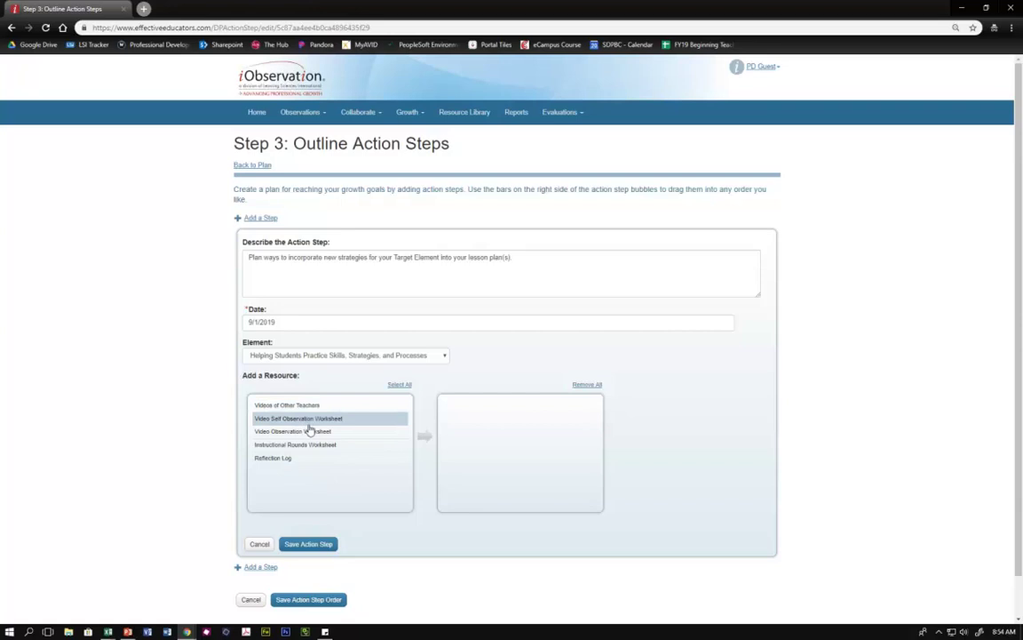
pyautogui.click(301, 548)
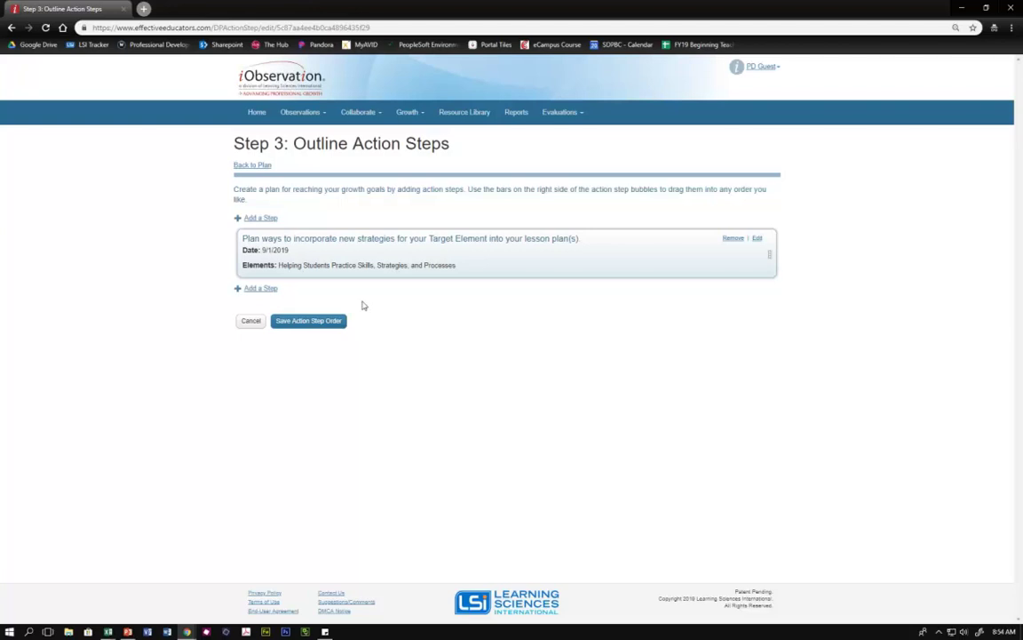
# - Add and save a second action step, "Have a peer observe you using your Target Element and solicit feedback for growth.", dated 9/15/2019
pyautogui.click(261, 289)
pyautogui.click(515, 257)
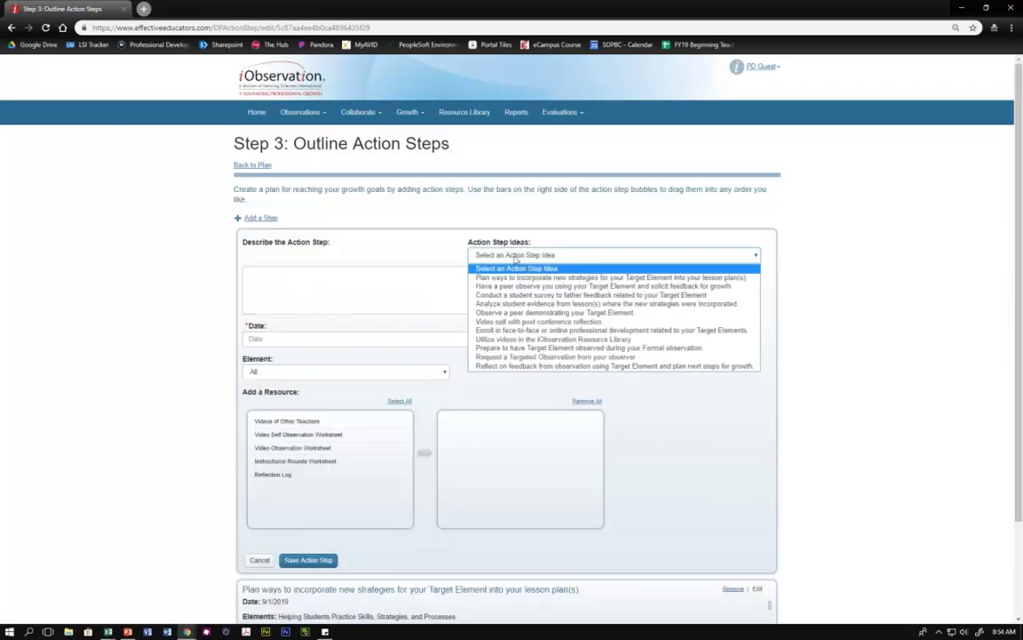
pyautogui.click(490, 285)
pyautogui.click(295, 320)
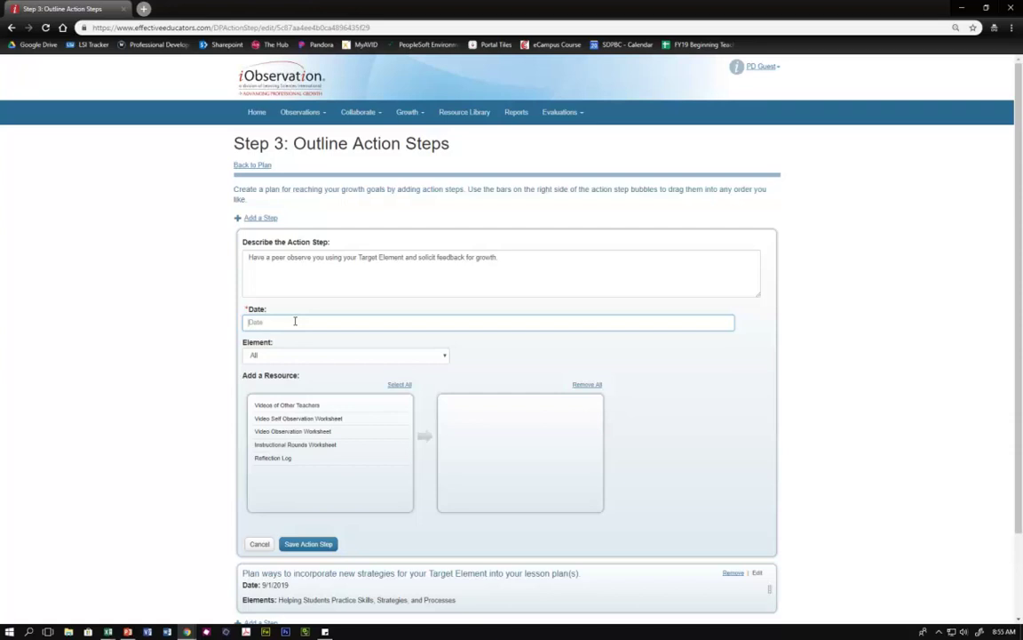
pyautogui.write('9/19')
pyautogui.write('/201')
pyautogui.write('9')
pyautogui.click(320, 544)
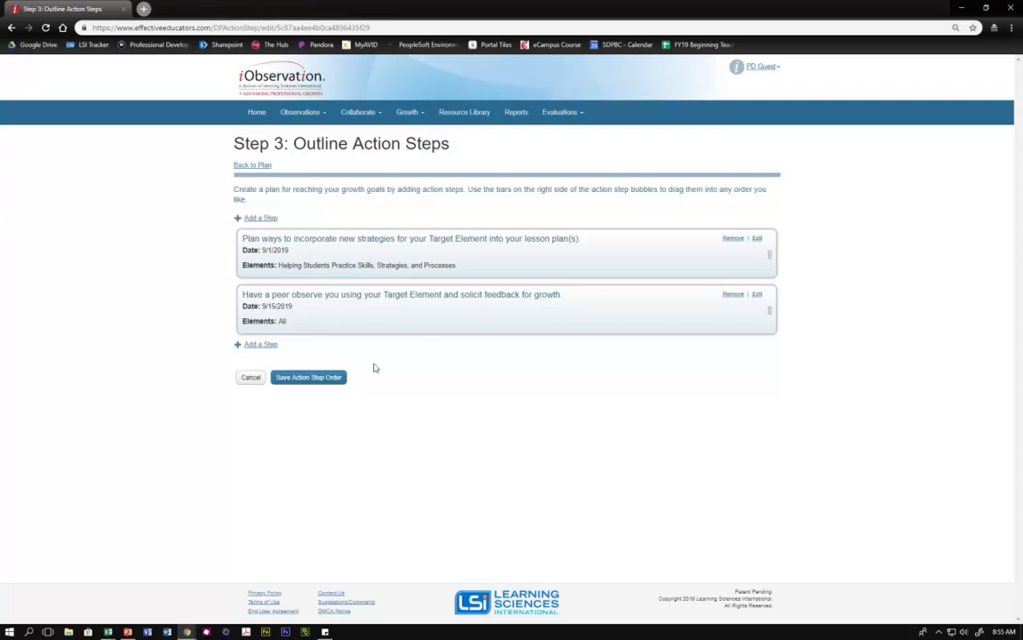
# - Save the action step order and activate the growth plan
pyautogui.click(303, 377)
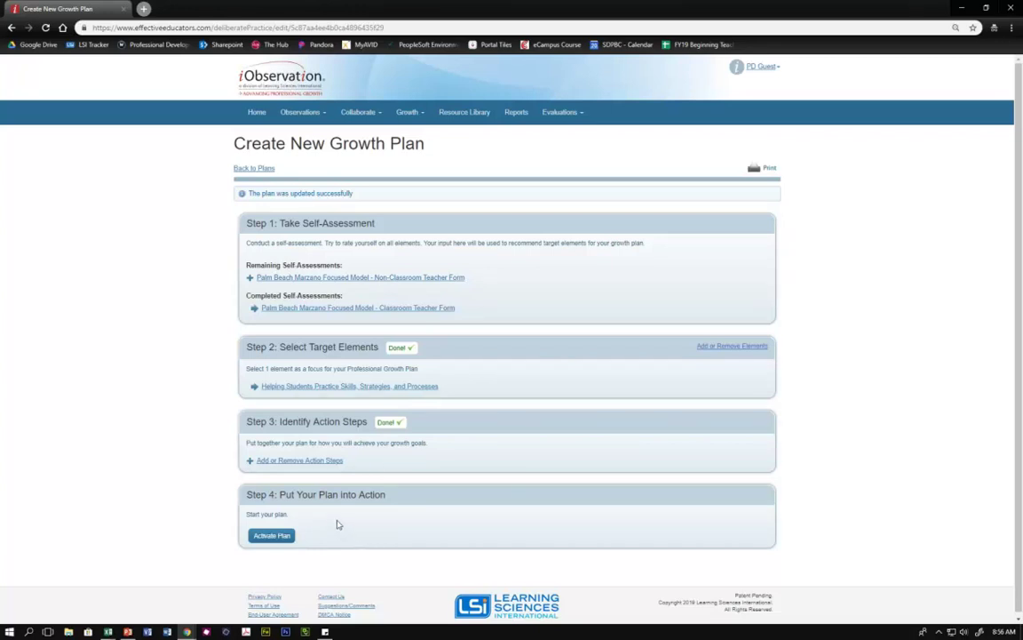
pyautogui.click(271, 537)
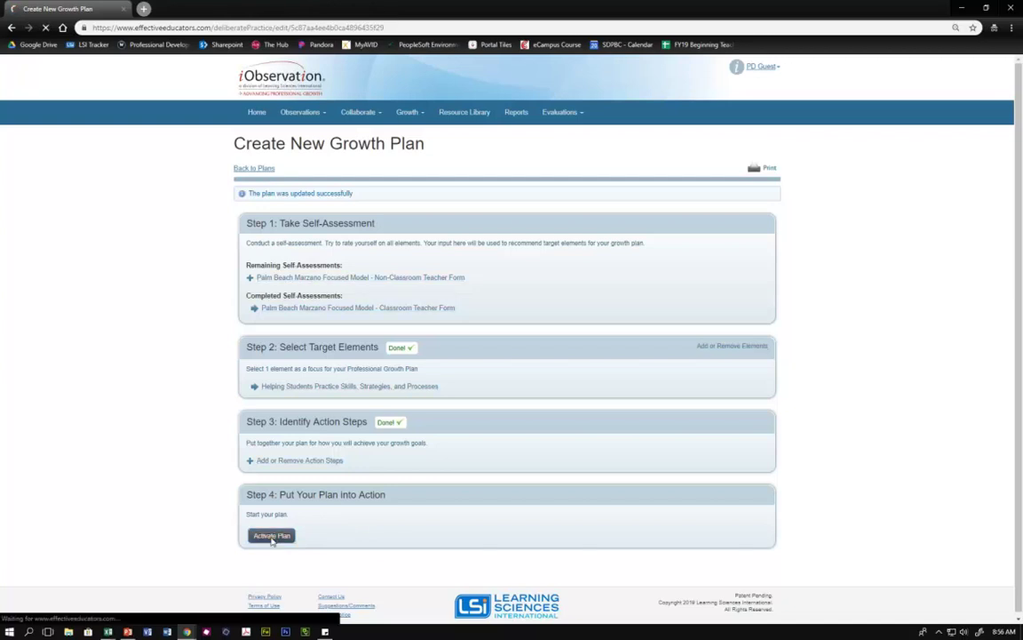